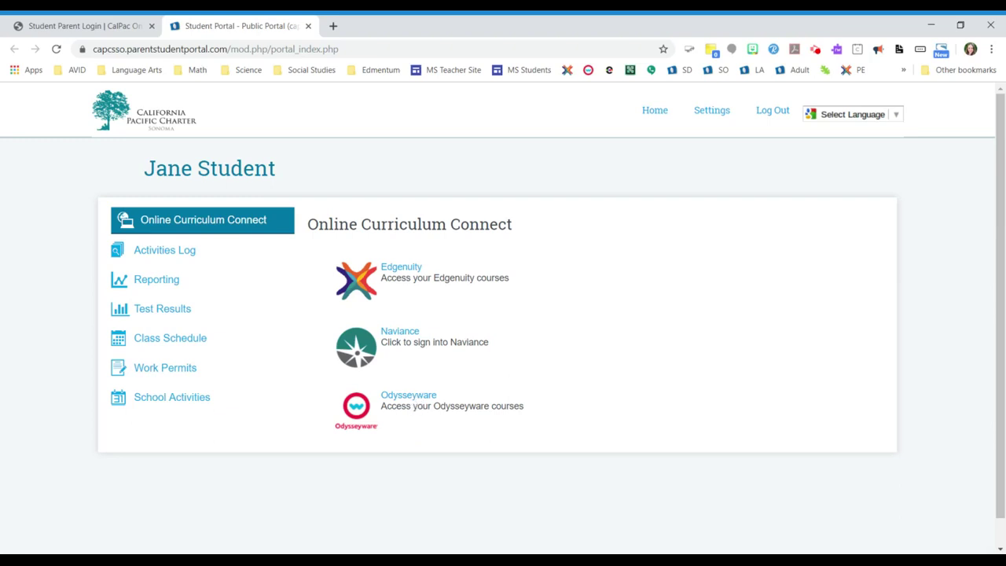
- Open Odysseyware from the student portal and accept the terms of its End User License Agreement
{"action": "left_click", "coordinate": [409, 395]}
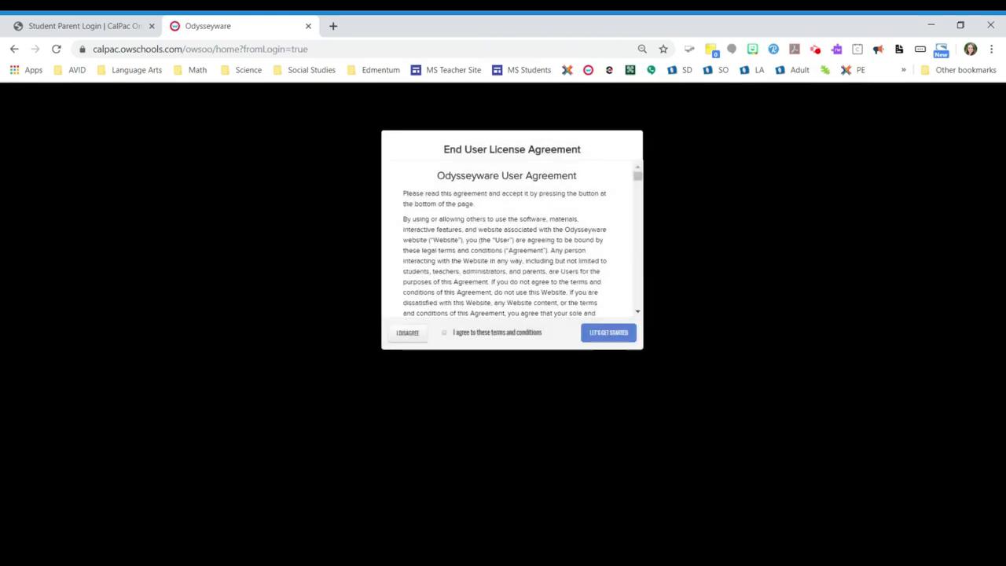
{"action": "left_click", "coordinate": [445, 334]}
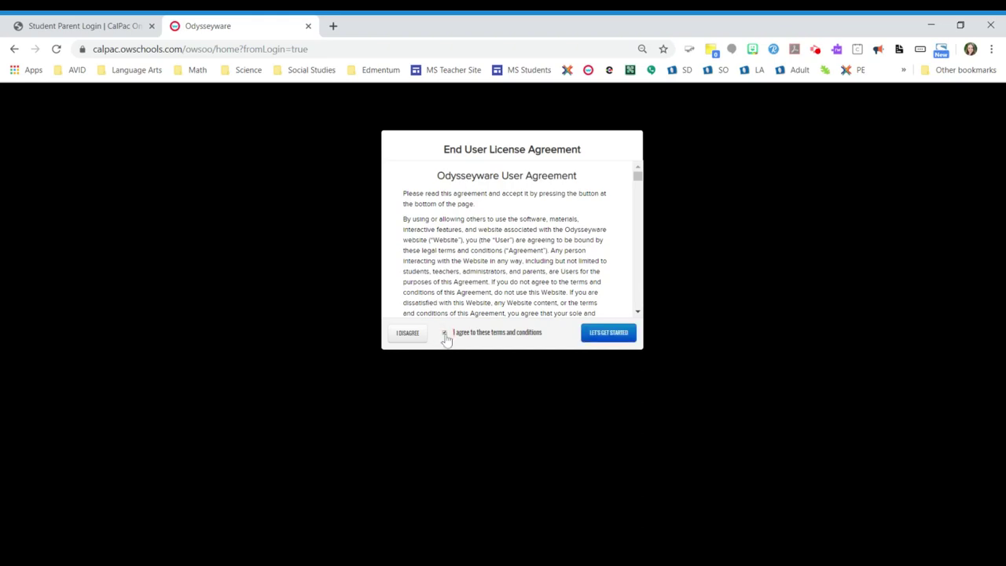
{"action": "left_click", "coordinate": [606, 333]}
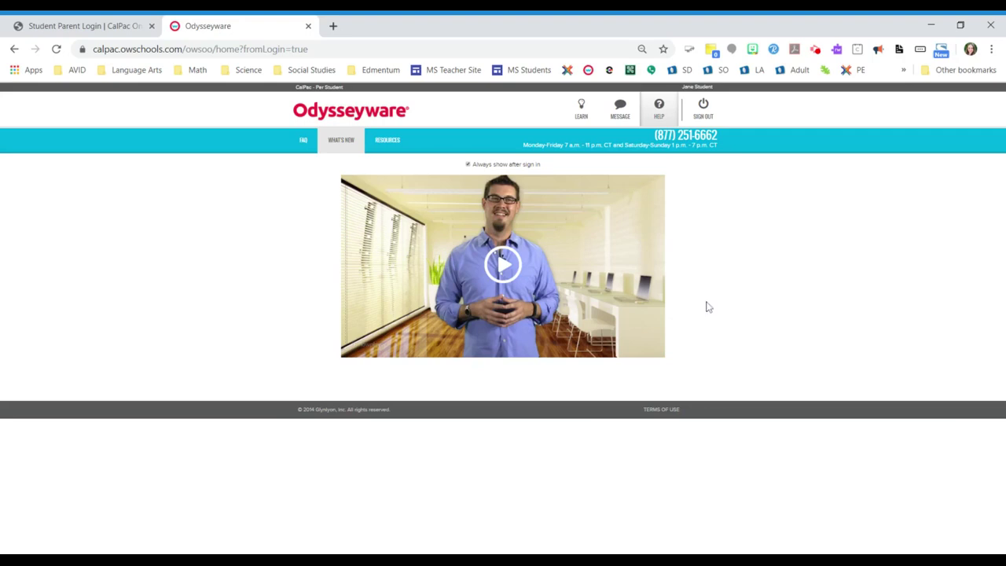
- View the Language Arts 4 A & B Information, Requirements & Resources lesson from the assignments list and return to the list
{"action": "key", "text": "ctrl+plus"}
{"action": "key", "text": "ctrl+plus"}
{"action": "key", "text": "ctrl+plus"}
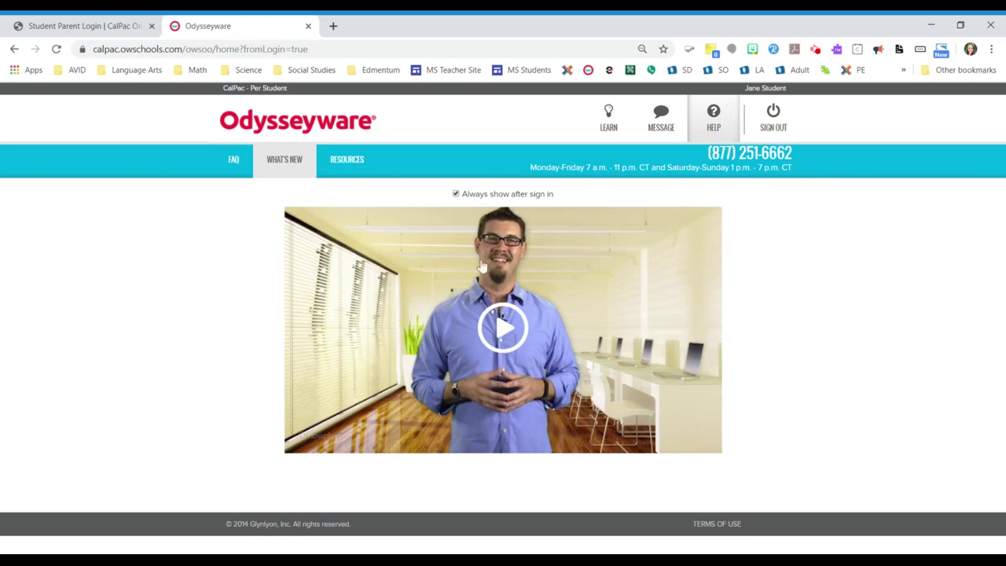
{"action": "left_click", "coordinate": [231, 169]}
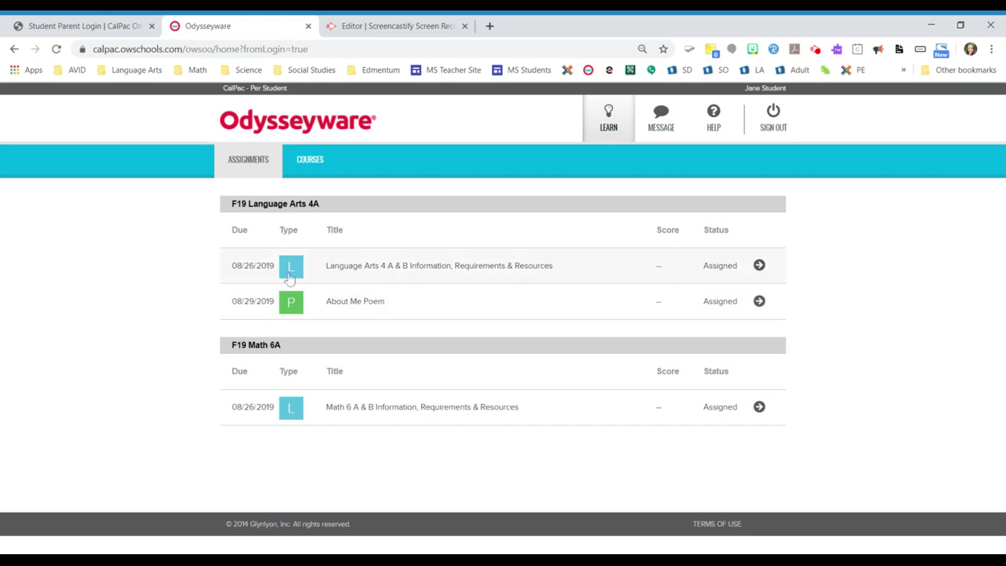
{"action": "left_click", "coordinate": [337, 271]}
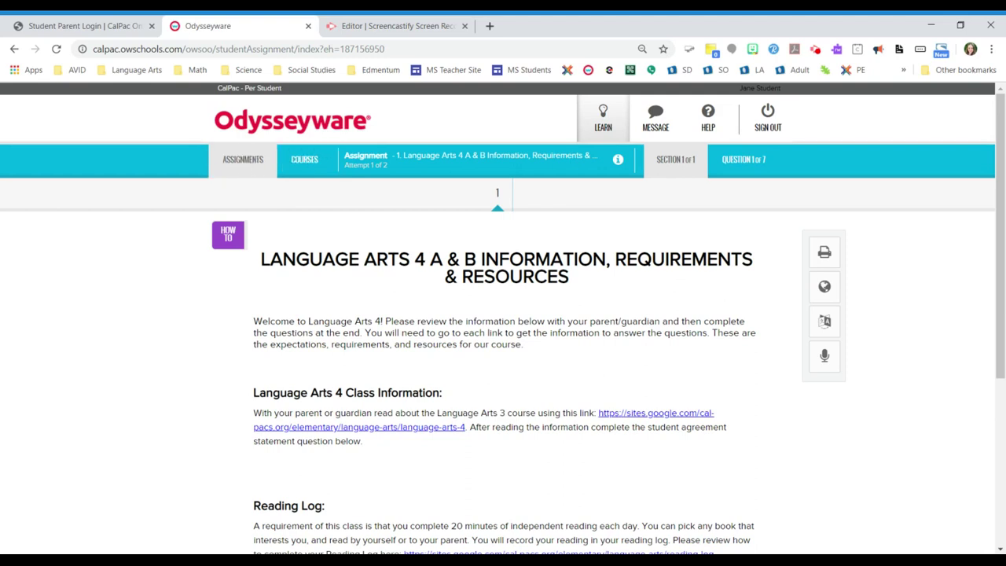
{"action": "left_click", "coordinate": [246, 168]}
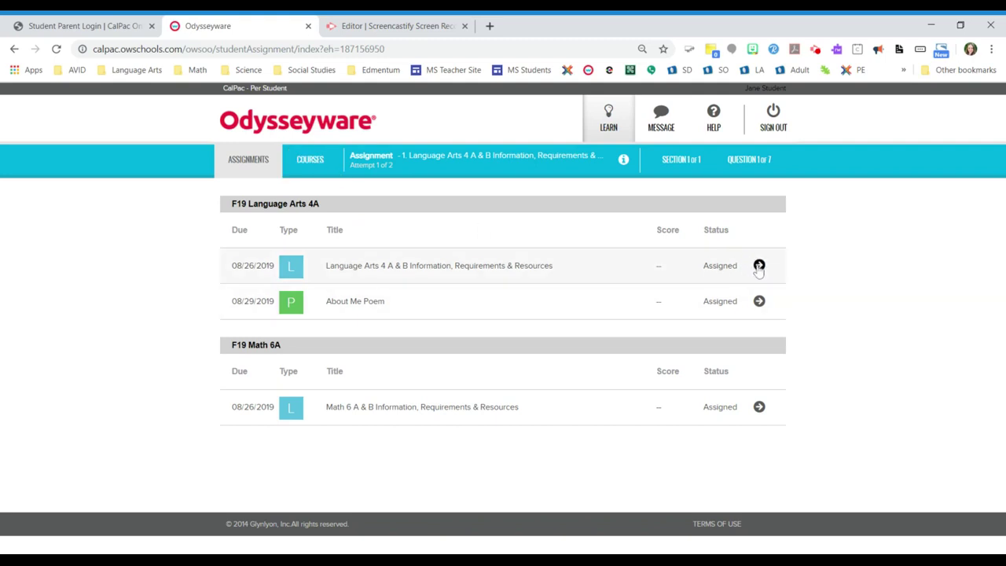
- Open the first lesson of the Language Arts 4 Overview unit through the F19 Language Arts 4A course
{"action": "left_click", "coordinate": [294, 161]}
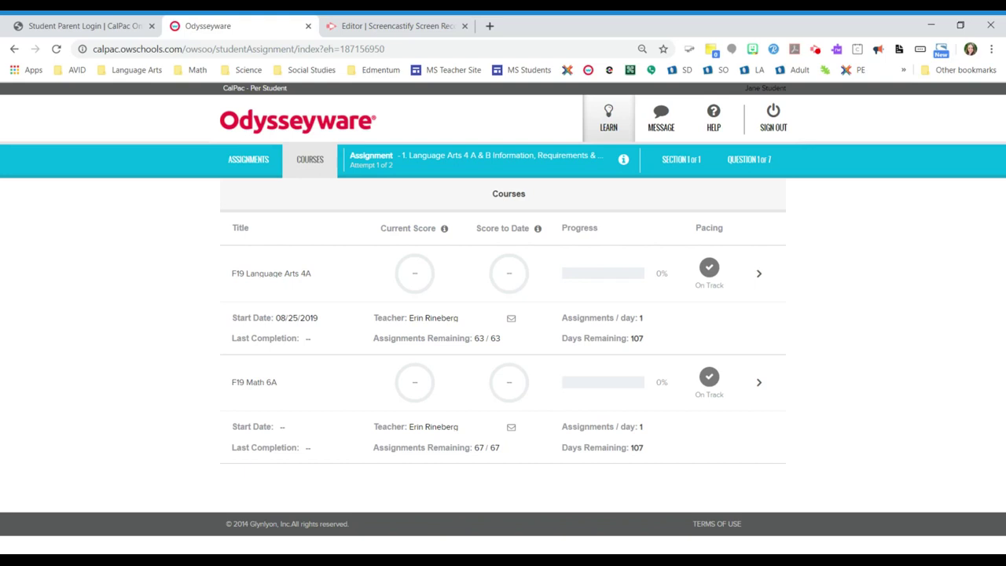
{"action": "left_click", "coordinate": [759, 275]}
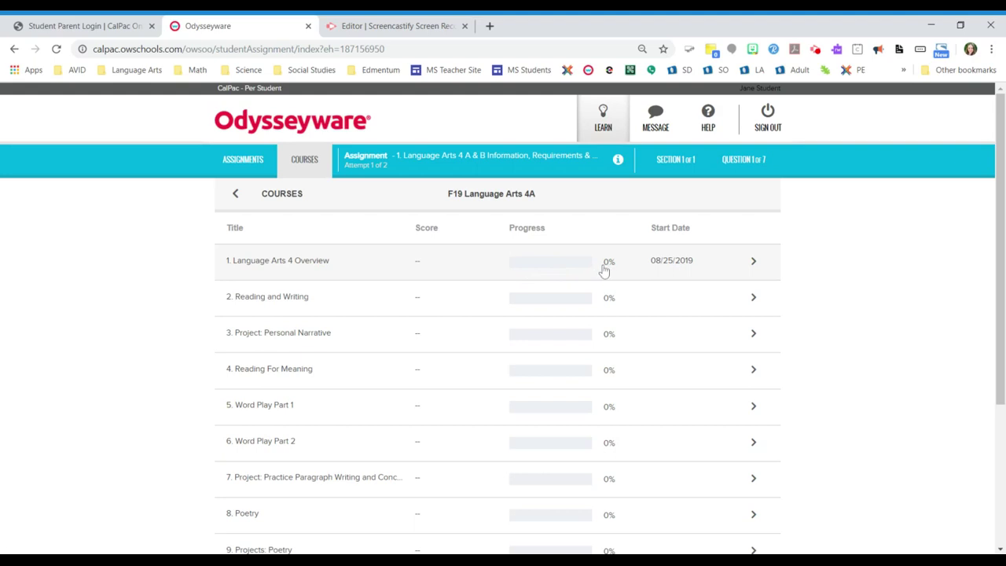
{"action": "left_click", "coordinate": [753, 266]}
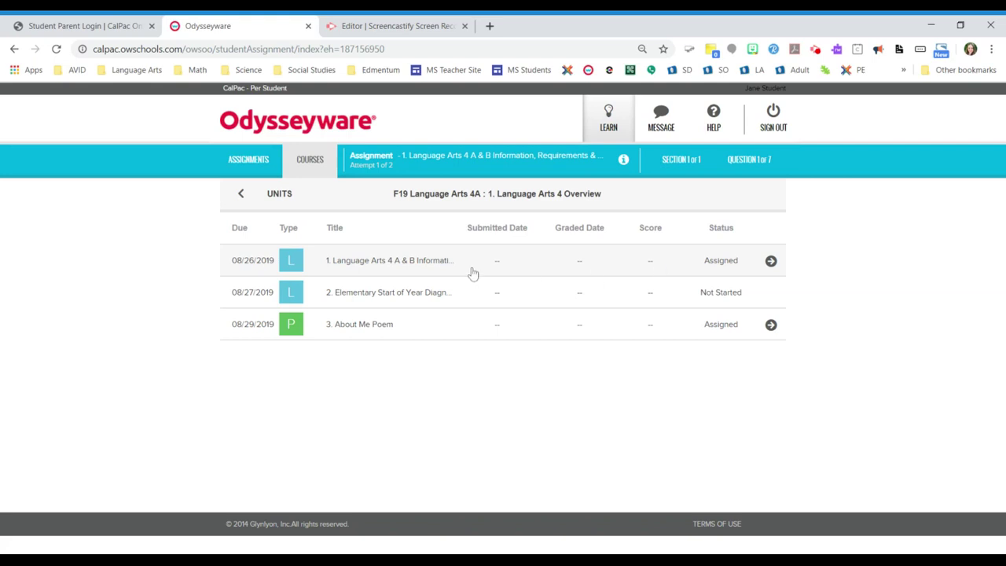
{"action": "left_click", "coordinate": [414, 268]}
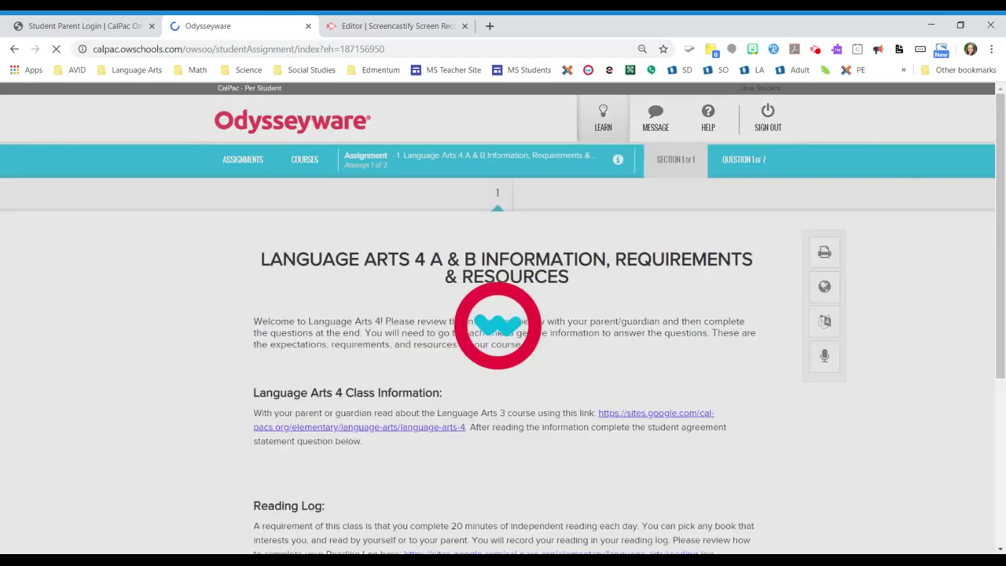
{"action": "left_click", "coordinate": [494, 326]}
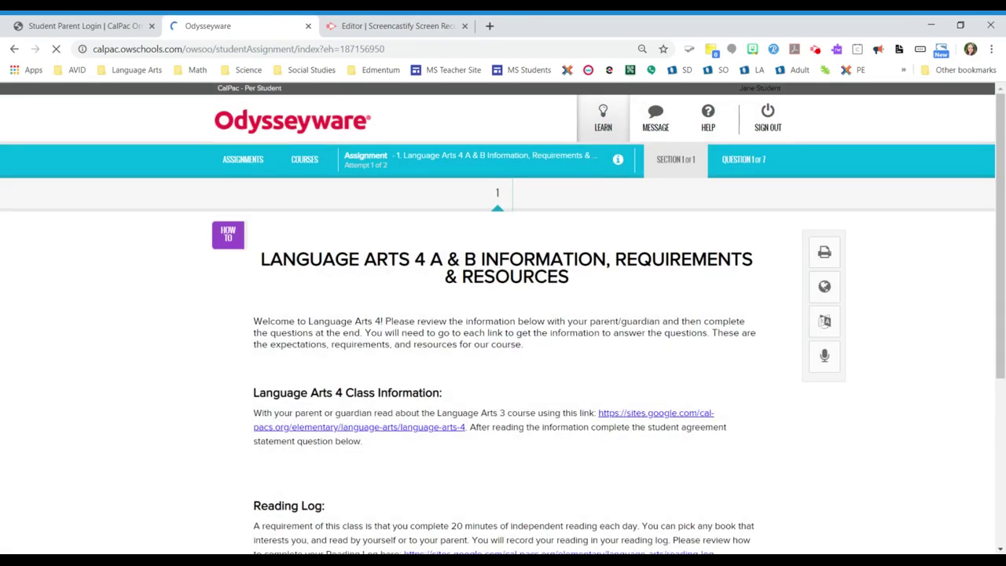
- Open a blank note beside the lesson's welcome paragraph and delete it
{"action": "left_click", "coordinate": [229, 316]}
{"action": "left_click", "coordinate": [224, 338]}
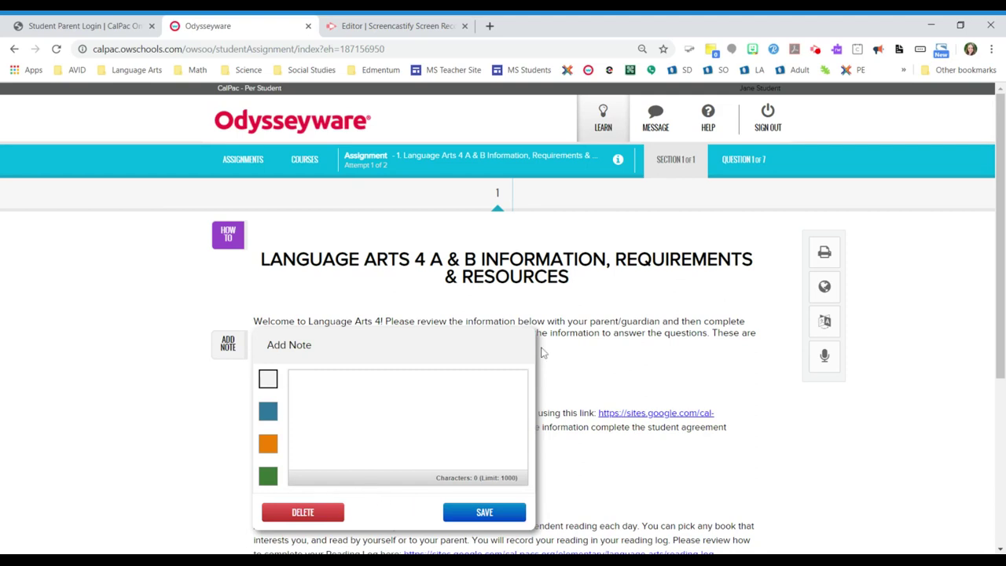
{"action": "left_click", "coordinate": [333, 512]}
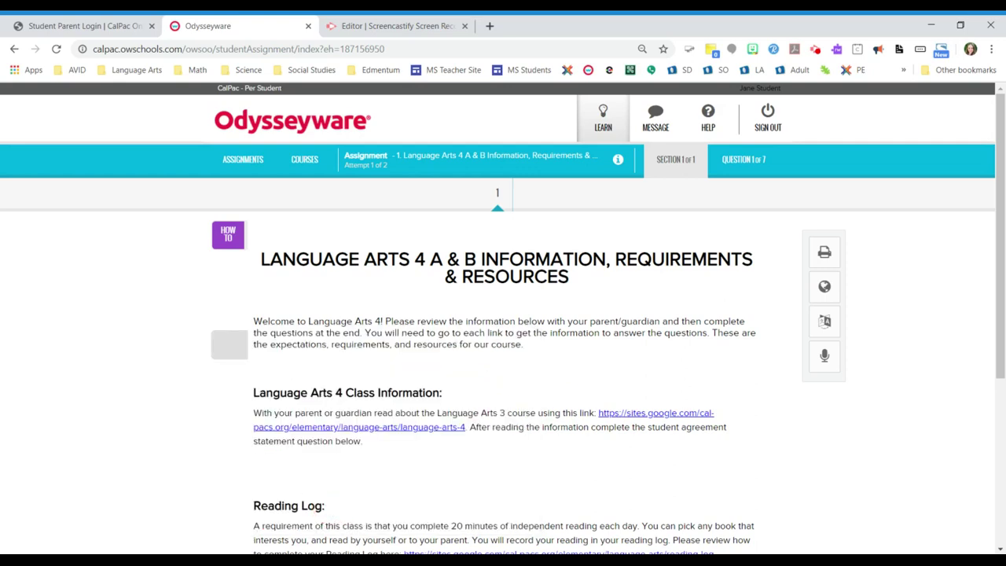
- Look through the lesson's class information, reading log and student site sections, then start working on its questions
{"action": "scroll", "coordinate": [503, 319], "scroll_direction": "down", "scroll_amount": 3}
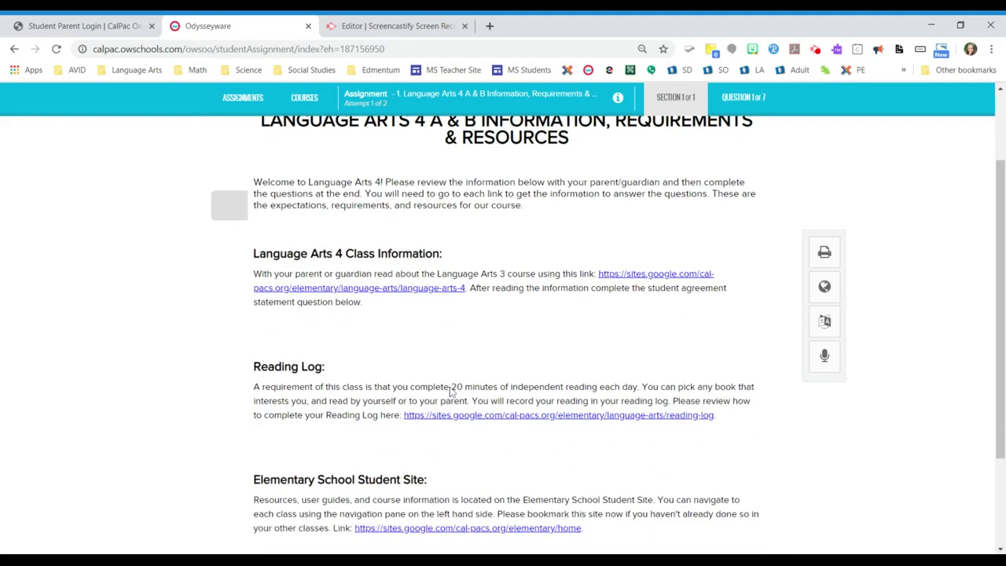
{"action": "scroll", "coordinate": [452, 391], "scroll_direction": "down", "scroll_amount": 1}
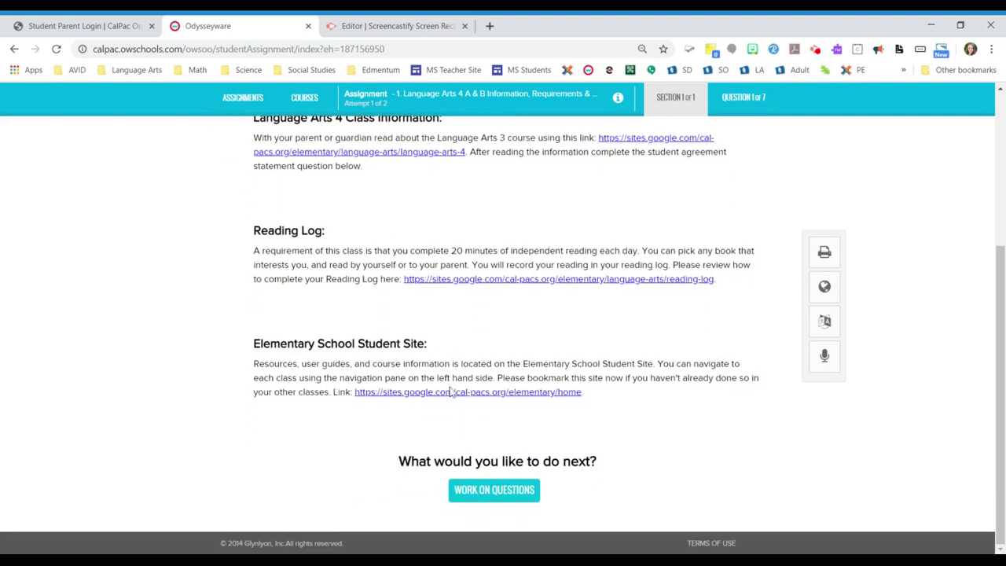
{"action": "left_click", "coordinate": [493, 490]}
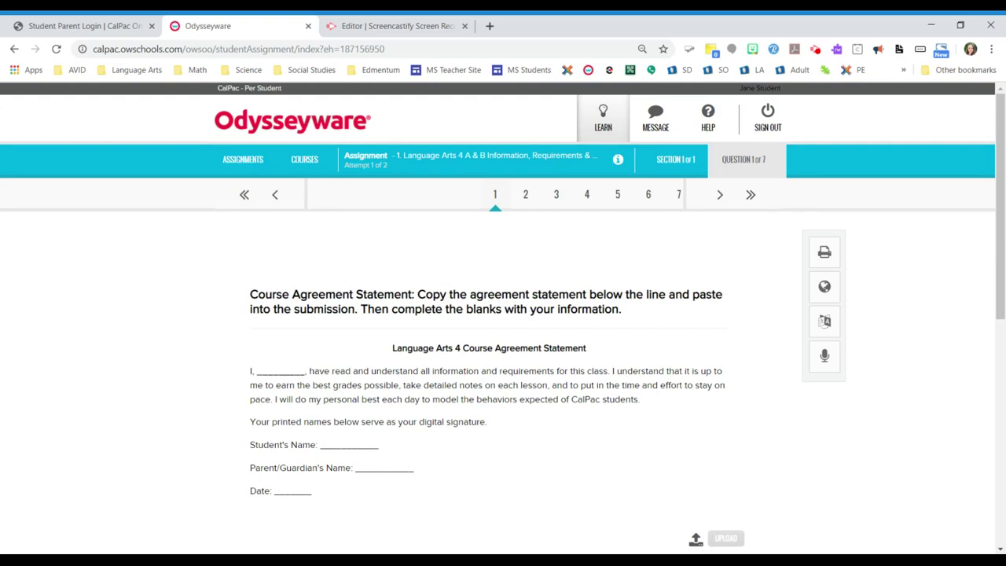
- Send a help request for question 1 with the message "I don't understand what to do here."
{"action": "scroll", "coordinate": [492, 495], "scroll_direction": "down", "scroll_amount": 3}
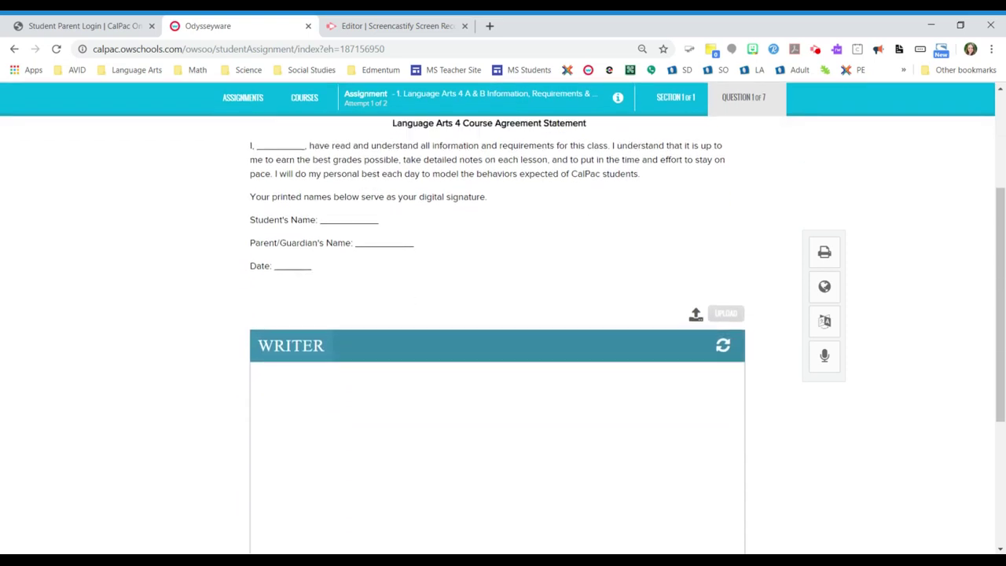
{"action": "scroll", "coordinate": [497, 330], "scroll_direction": "down", "scroll_amount": 5}
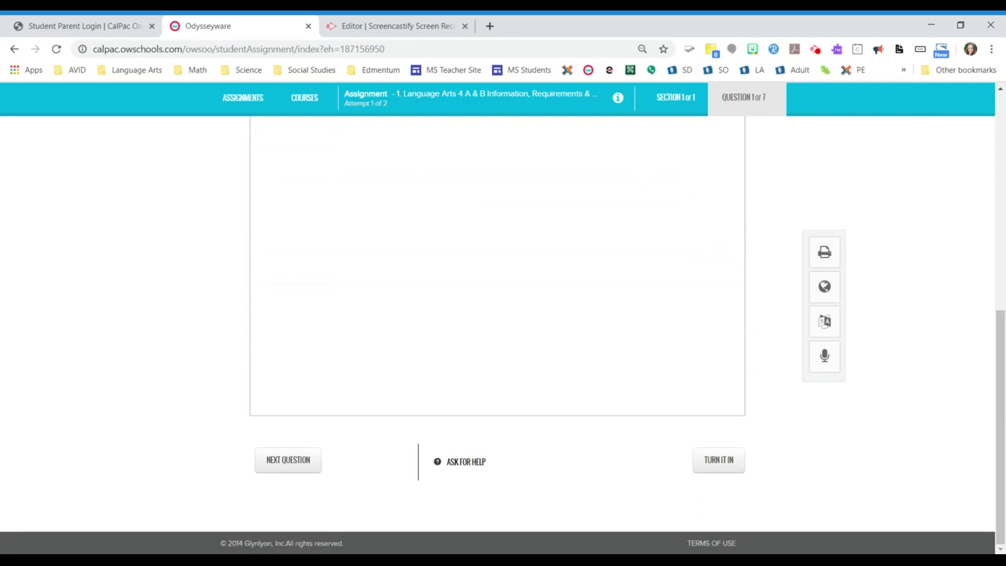
{"action": "left_click", "coordinate": [464, 469]}
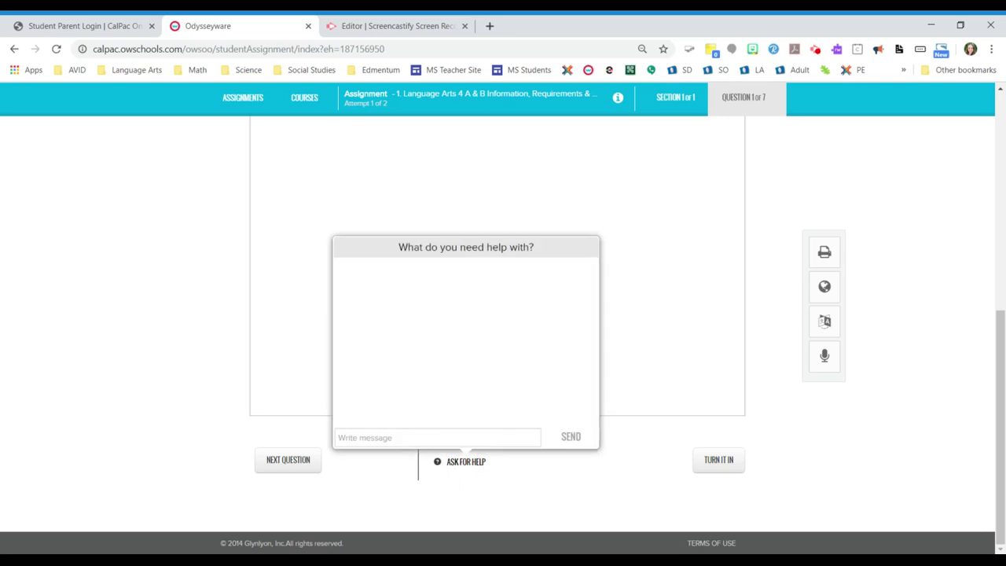
{"action": "left_click", "coordinate": [406, 436]}
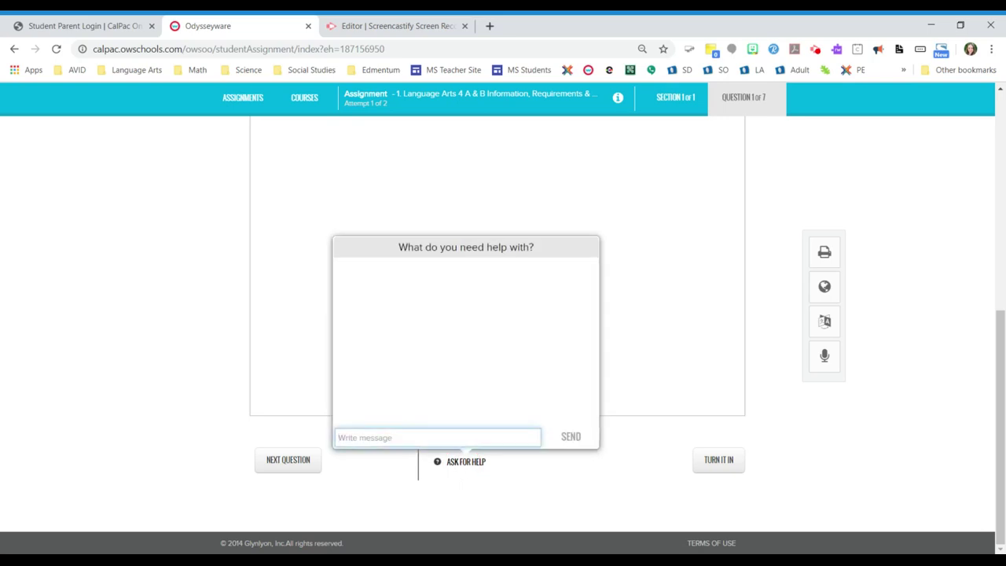
{"action": "type", "text": "I don't under"}
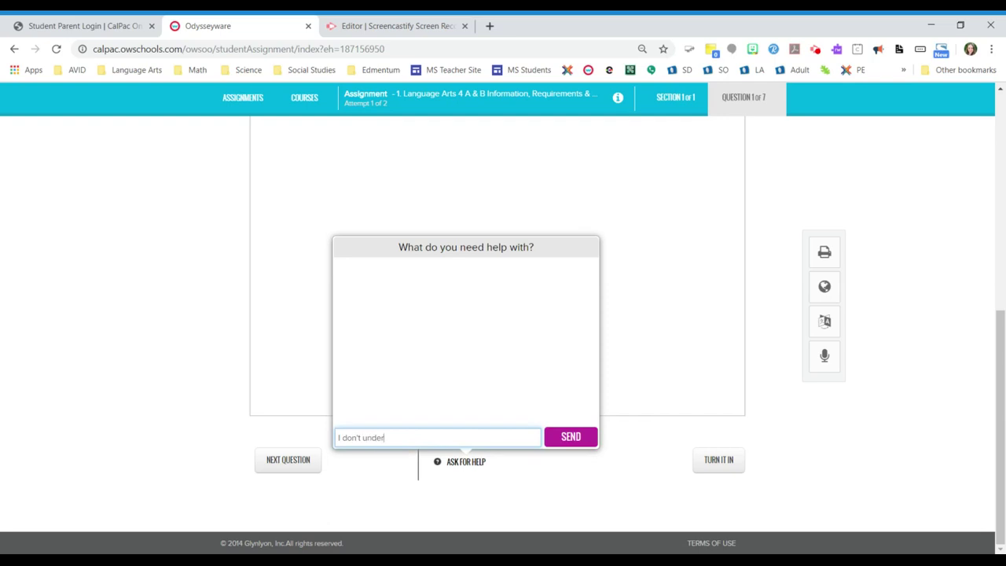
{"action": "type", "text": "stand what to do here."}
{"action": "left_click", "coordinate": [568, 437]}
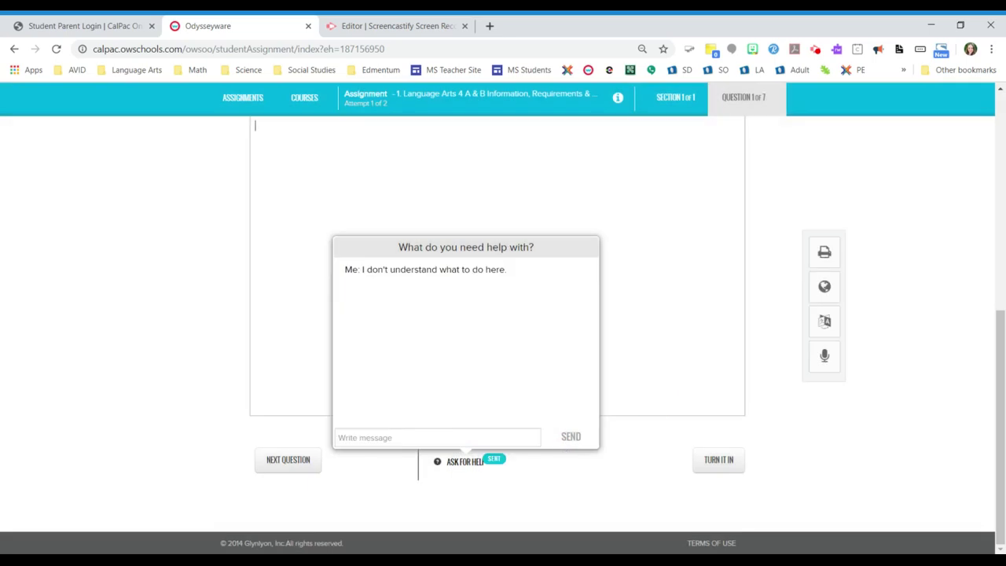
- Copy the Language Arts 4 Course Agreement Statement, from its opening line through the date line, into the Writer answer area
{"action": "scroll", "coordinate": [503, 338], "scroll_direction": "up", "scroll_amount": 3}
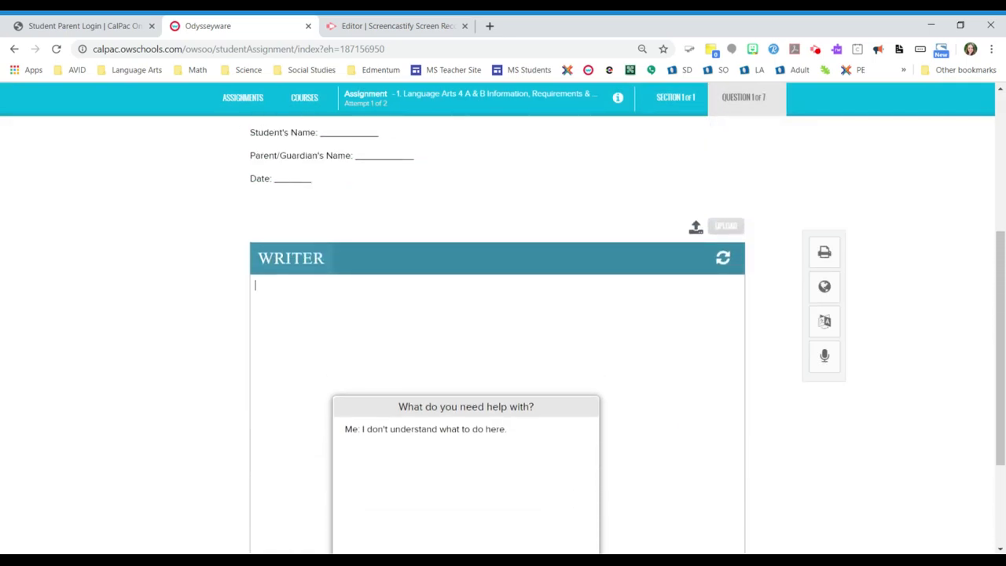
{"action": "scroll", "coordinate": [503, 338], "scroll_direction": "down", "scroll_amount": 2}
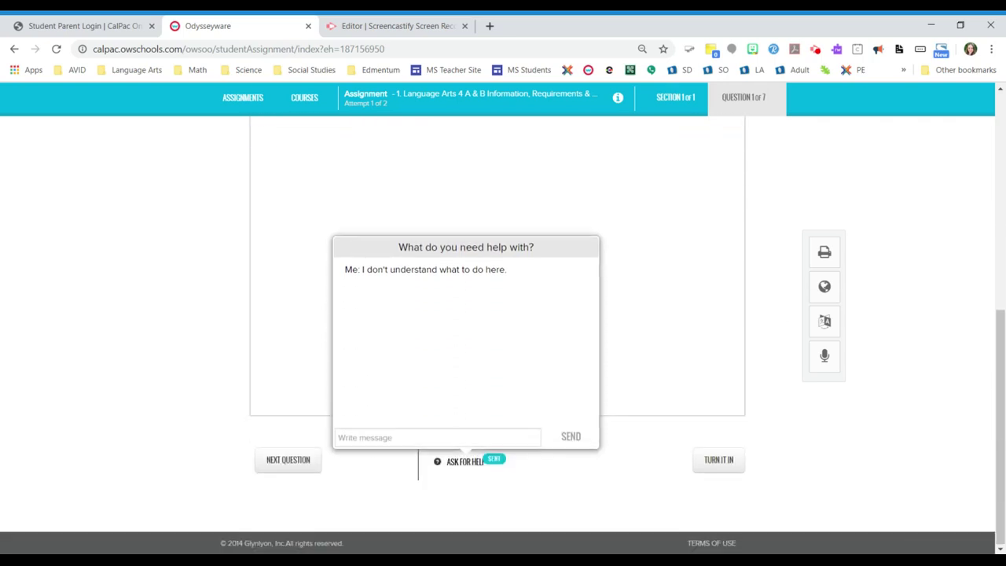
{"action": "scroll", "coordinate": [503, 338], "scroll_direction": "up", "scroll_amount": 3}
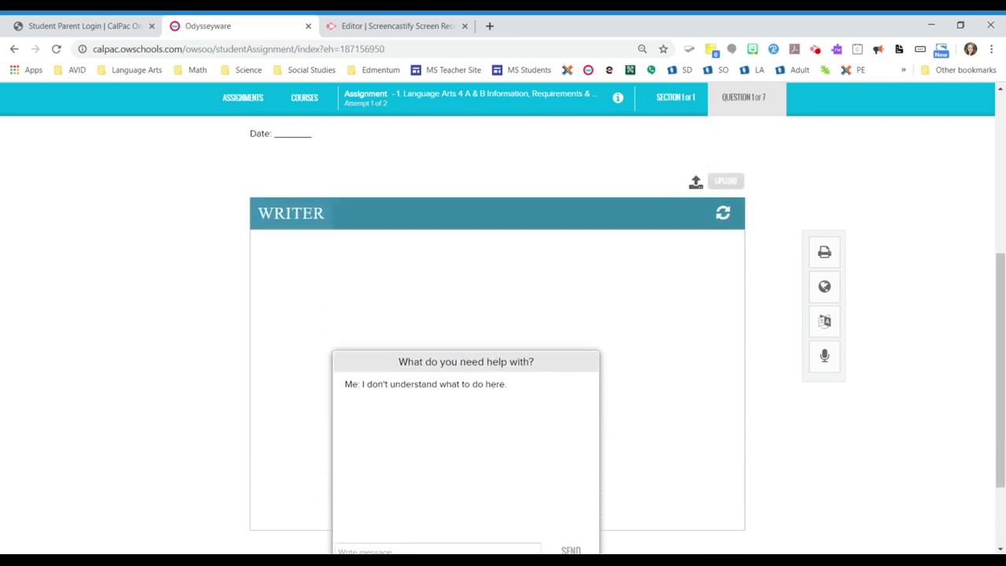
{"action": "scroll", "coordinate": [503, 338], "scroll_direction": "up", "scroll_amount": 1}
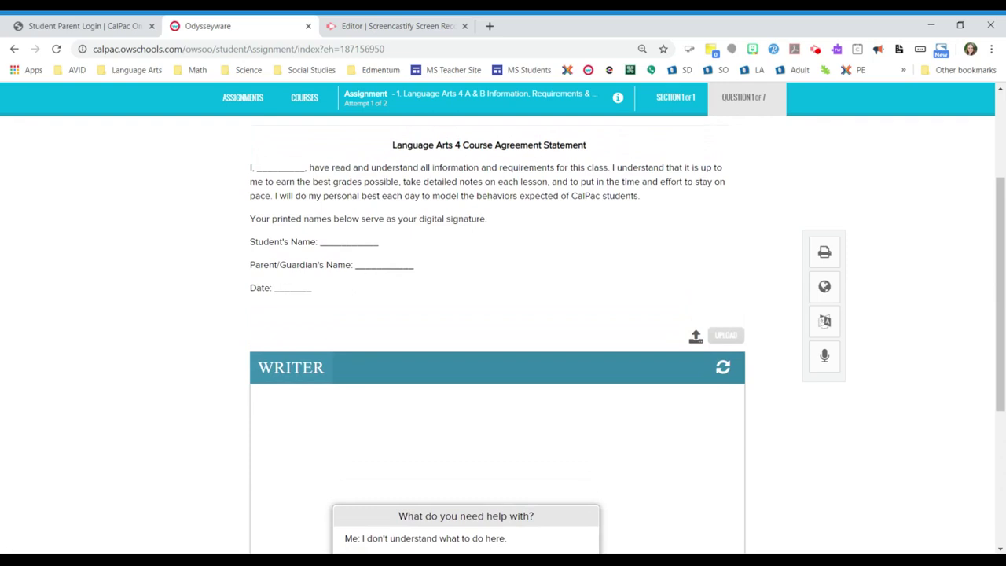
{"action": "left_click", "coordinate": [257, 395]}
{"action": "left_click_drag", "start_coordinate": [251, 165], "coordinate": [398, 312]}
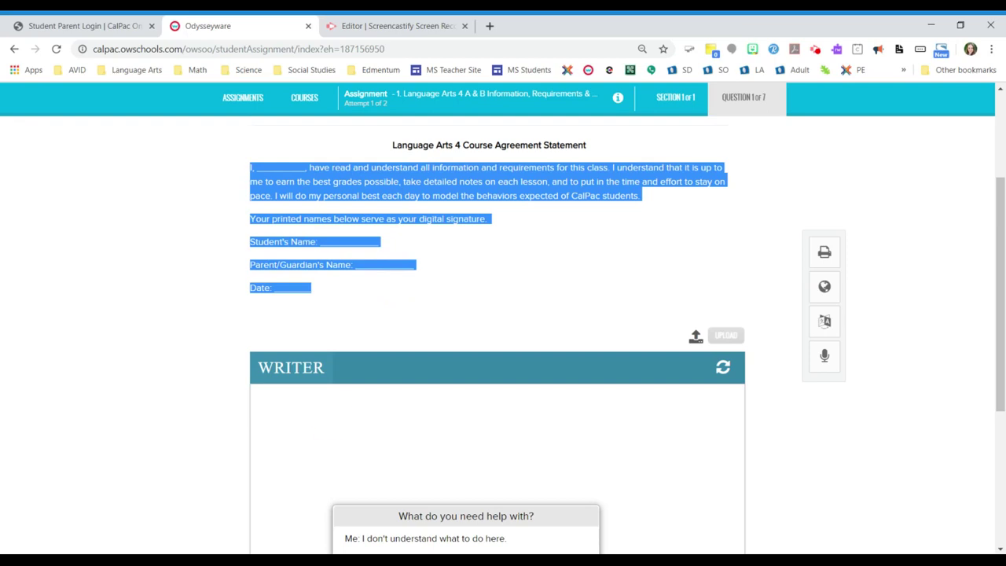
{"action": "left_click", "coordinate": [331, 416]}
{"action": "type", "text": "I, _________, have read and understand all information and requirements for this class. I understand that it is up to me to earn the best grades possible, take detailed notes on each lesson, and to put in the time and effort to stay on pace. I will do my personal best each day to model the behaviors expected of CalPac students.  Your printed names below serve as your digital signature.  Student's Name: ___________  Parent/Guardian's Name: ___________  Date: ______"}
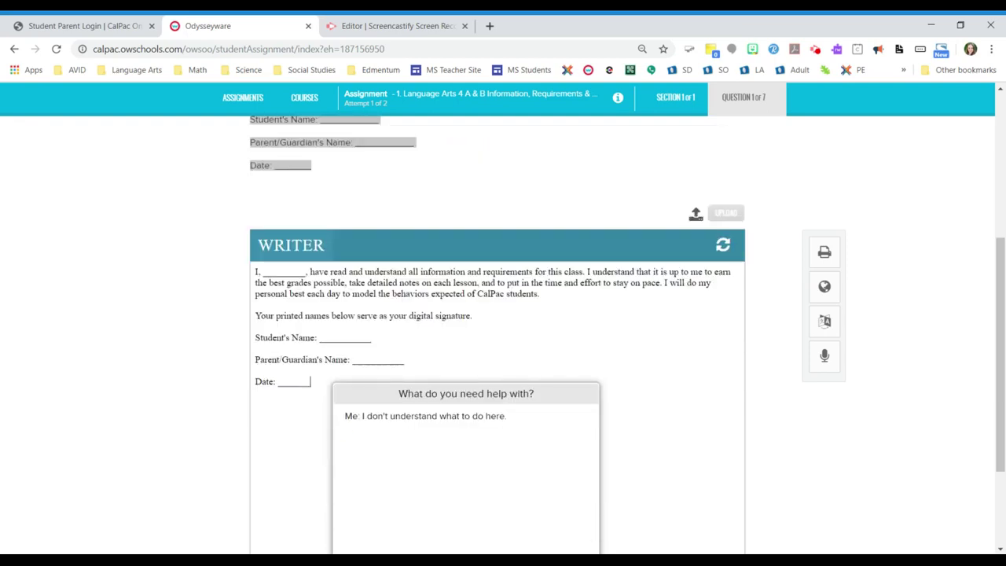
- Fill in the student's full name in the agreement's opening sentence and on the Student's Name line
{"action": "left_click", "coordinate": [305, 272]}
{"action": "left_click_drag", "start_coordinate": [305, 271], "coordinate": [263, 276]}
{"action": "type", "text": "Jane S"}
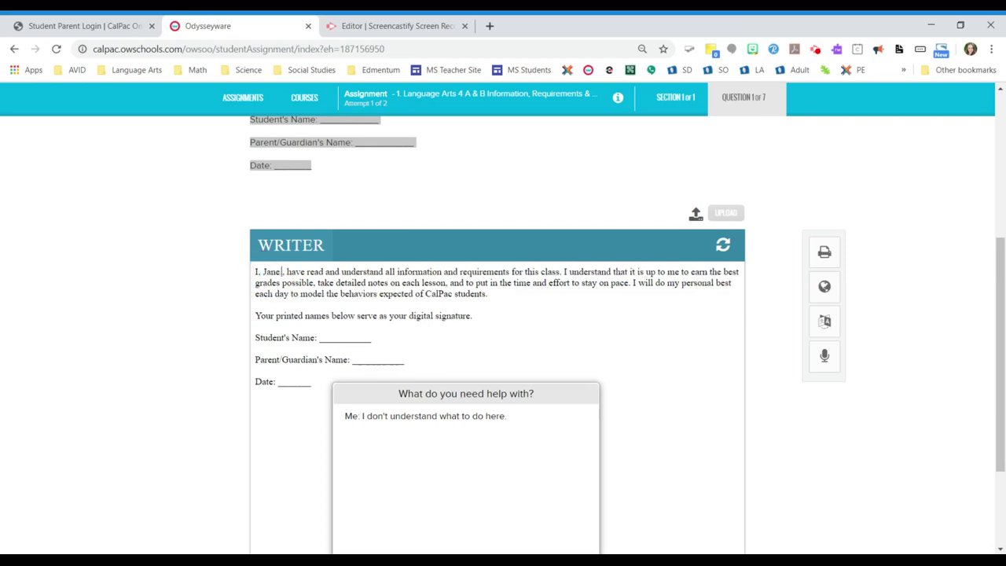
{"action": "type", "text": "tudent"}
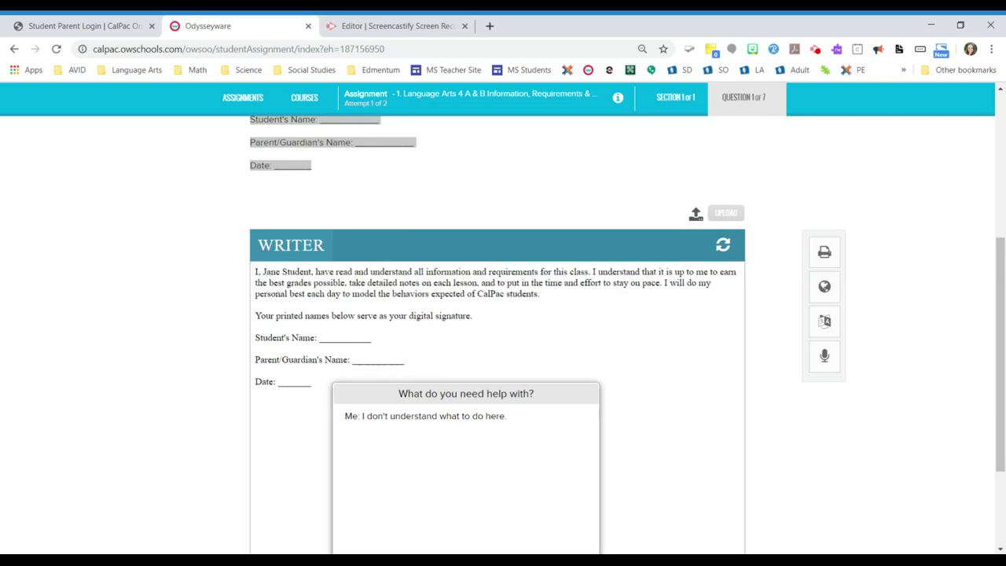
{"action": "double_click", "coordinate": [354, 337]}
{"action": "type", "text": "Jane Student"}
- Fill in the parent's full name on the Parent/Guardian's Name line and set the agreement's date to 8/30/19
{"action": "double_click", "coordinate": [371, 361]}
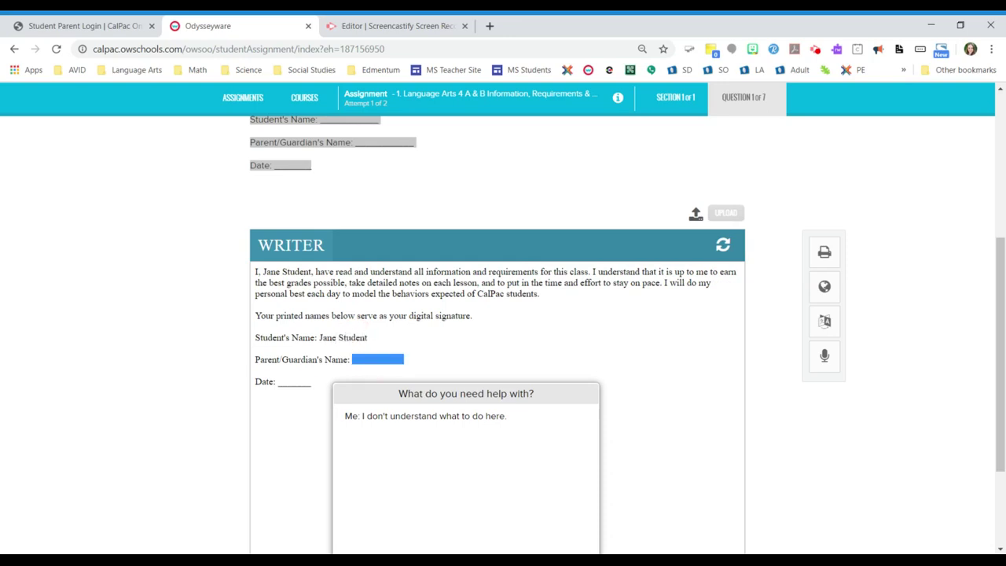
{"action": "type", "text": "P"}
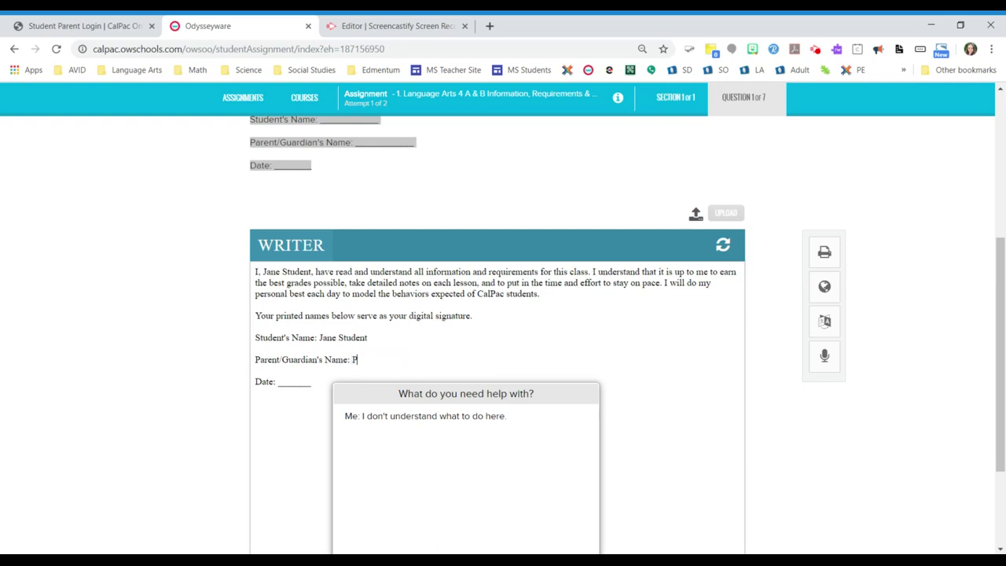
{"action": "type", "text": "atty Parent"}
{"action": "double_click", "coordinate": [306, 383]}
{"action": "type", "text": "8/30/19"}
- Turn in the Language Arts 4 A & B Information, Requirements & Resources assignment and agree to continue despite unanswered questions
{"action": "scroll", "coordinate": [746, 471], "scroll_direction": "down", "scroll_amount": 2}
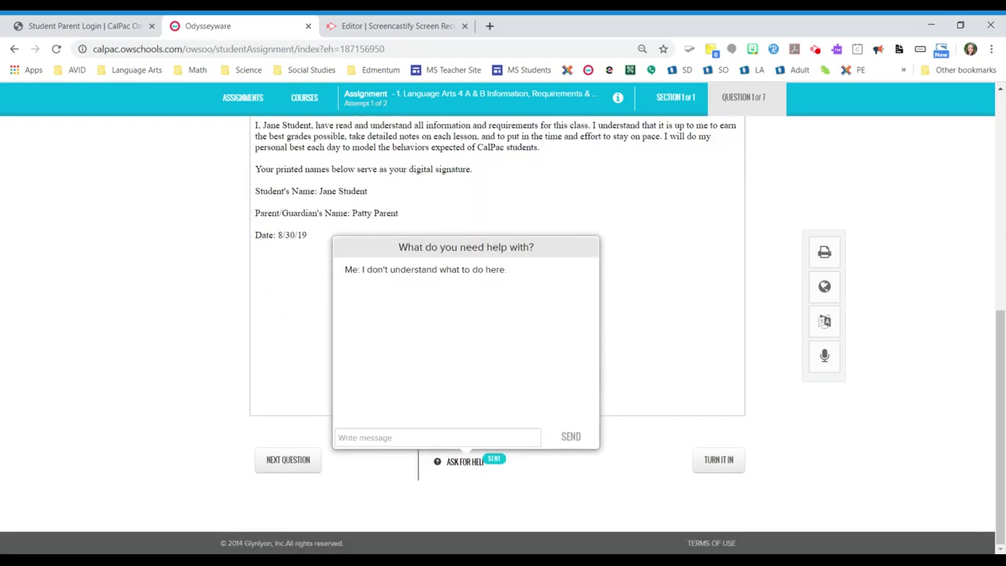
{"action": "left_click", "coordinate": [725, 467]}
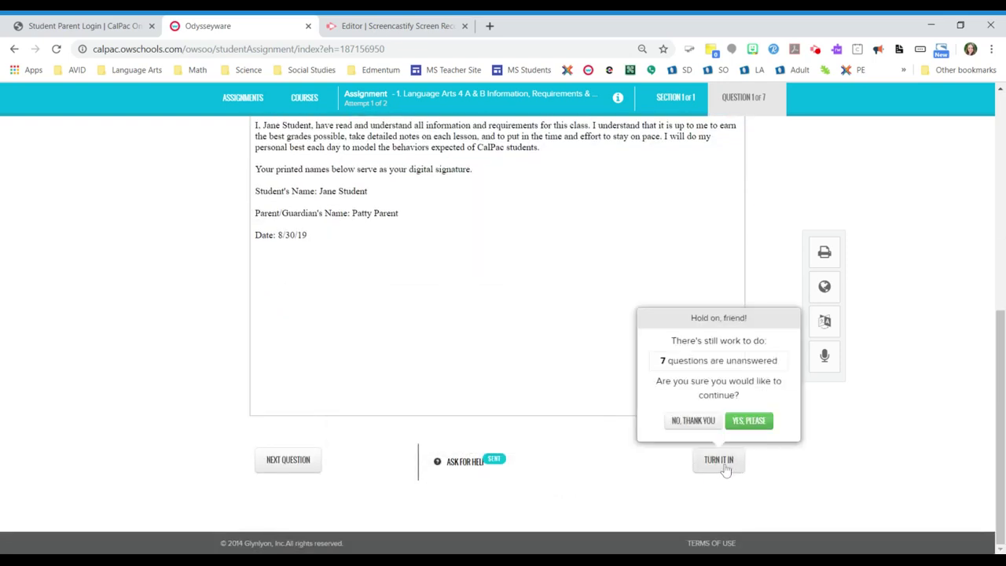
{"action": "left_click", "coordinate": [751, 421]}
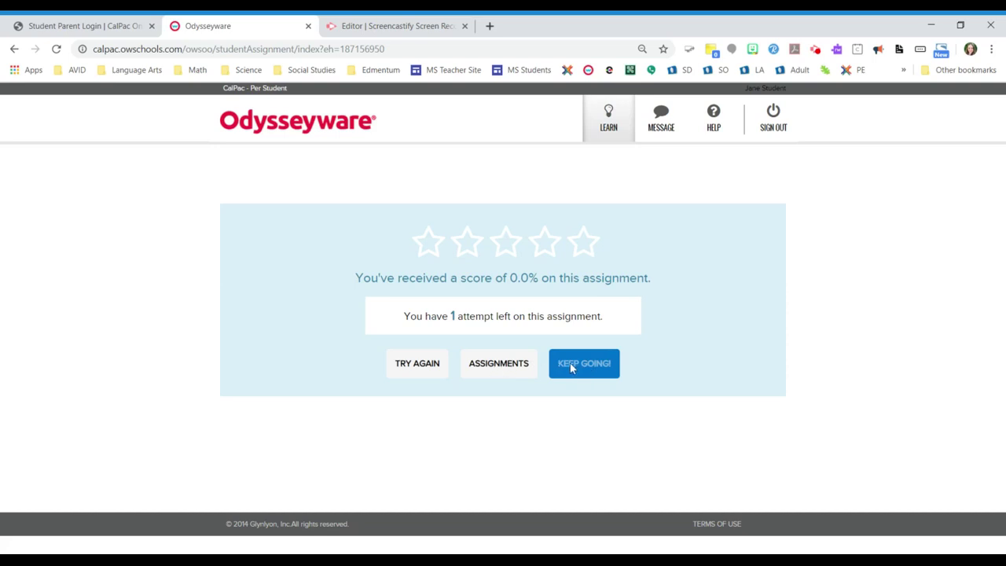
- Leave the assignment's score page for the assignments list, and compare that list with the progress and pacing shown for the courses
{"action": "left_click", "coordinate": [511, 367]}
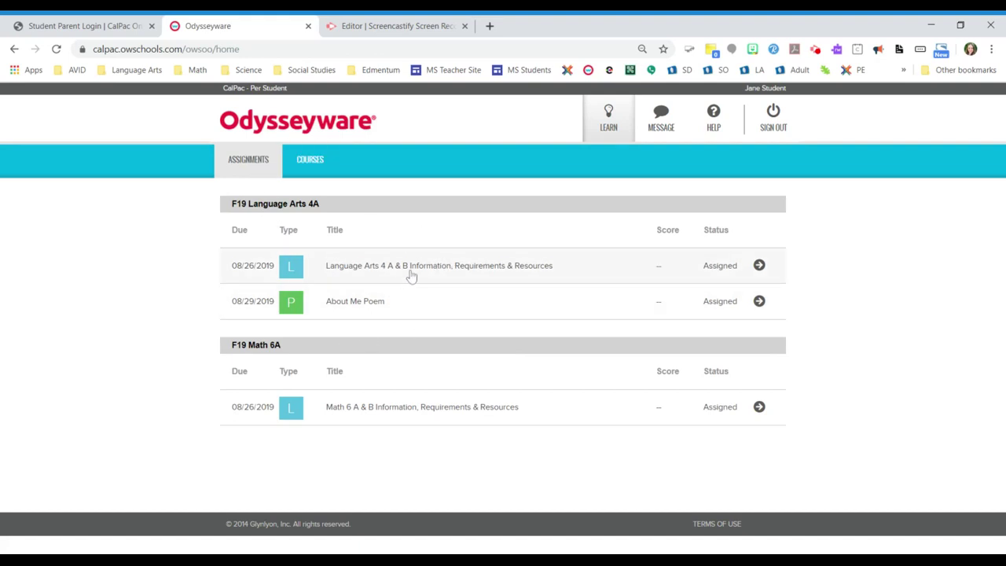
{"action": "left_click", "coordinate": [315, 164]}
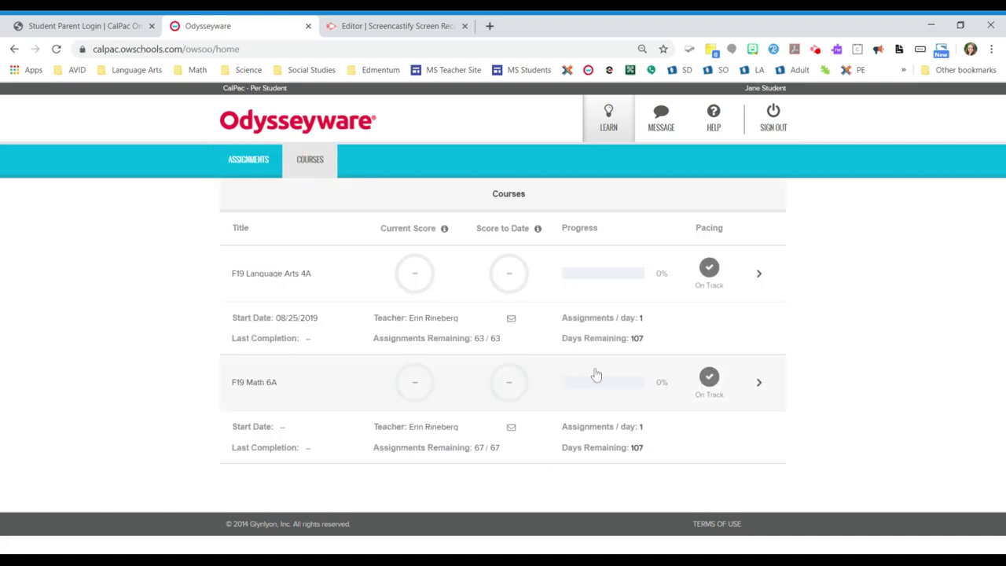
{"action": "left_click", "coordinate": [259, 157]}
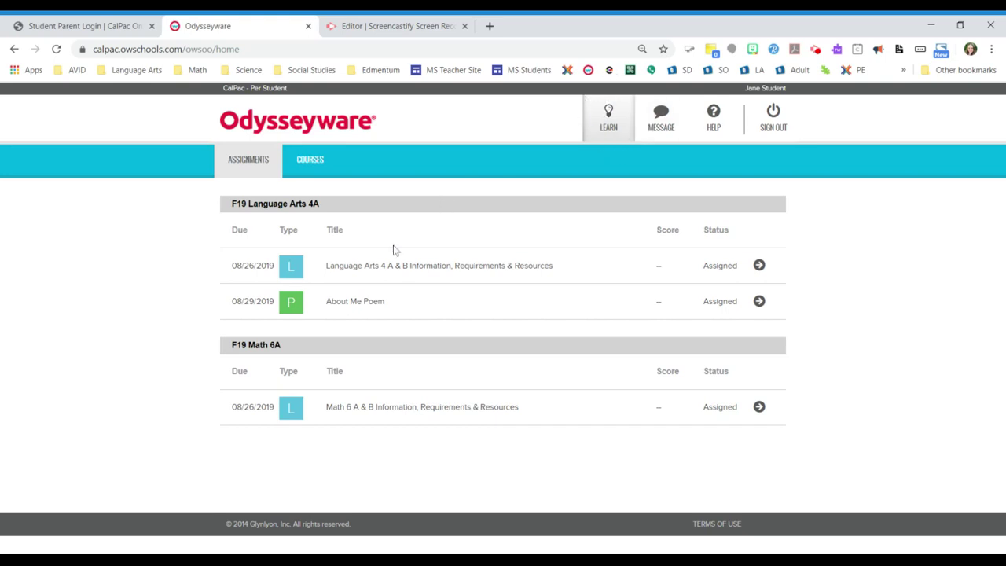
- Open the Language Arts 4 Overview unit of the F19 Language Arts 4A course to view its assignments, due dates and statuses
{"action": "left_click", "coordinate": [302, 157]}
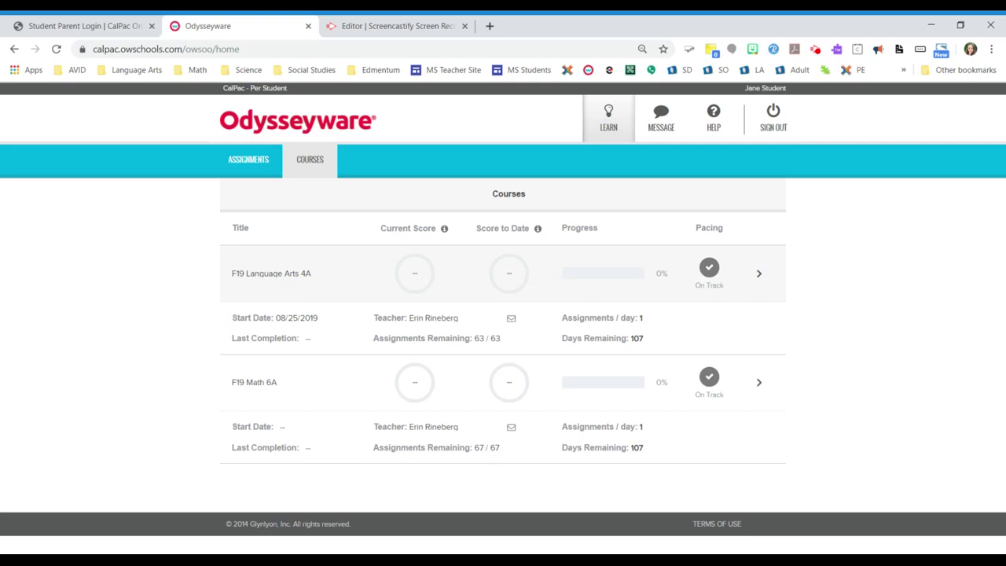
{"action": "left_click", "coordinate": [760, 273]}
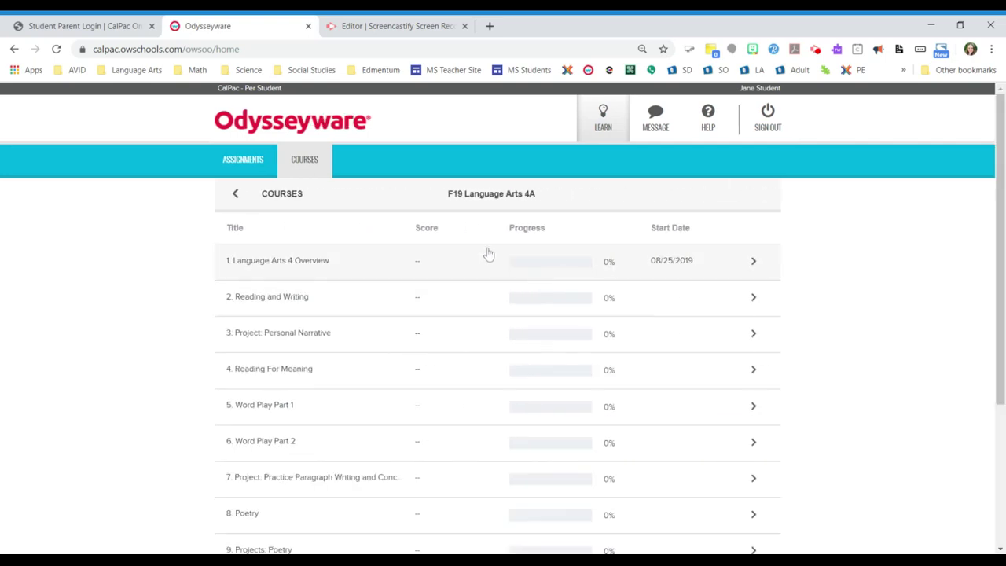
{"action": "left_click", "coordinate": [752, 263]}
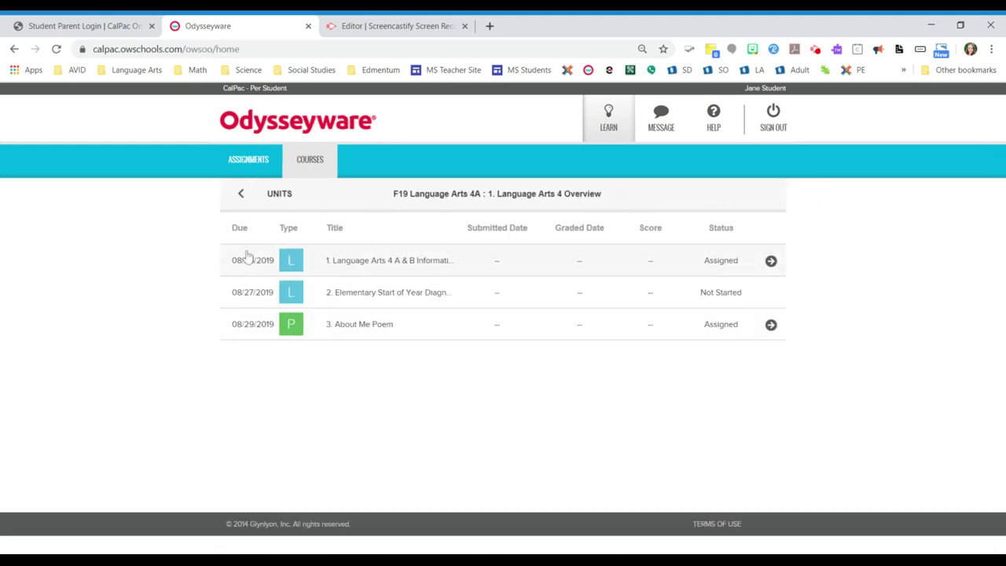